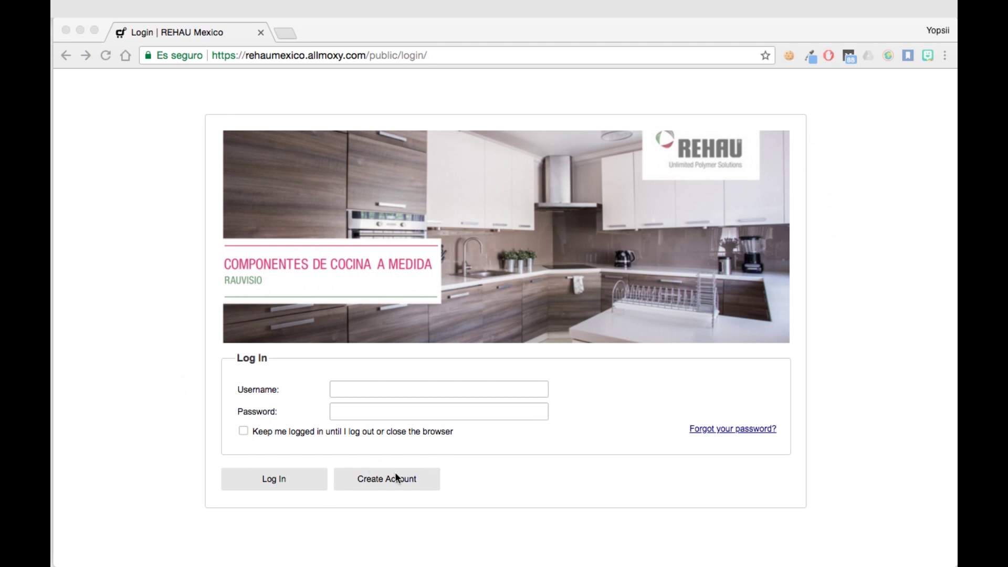
Step: Open the new-account registration form
{"action": "left_click", "coordinate": [380, 480]}
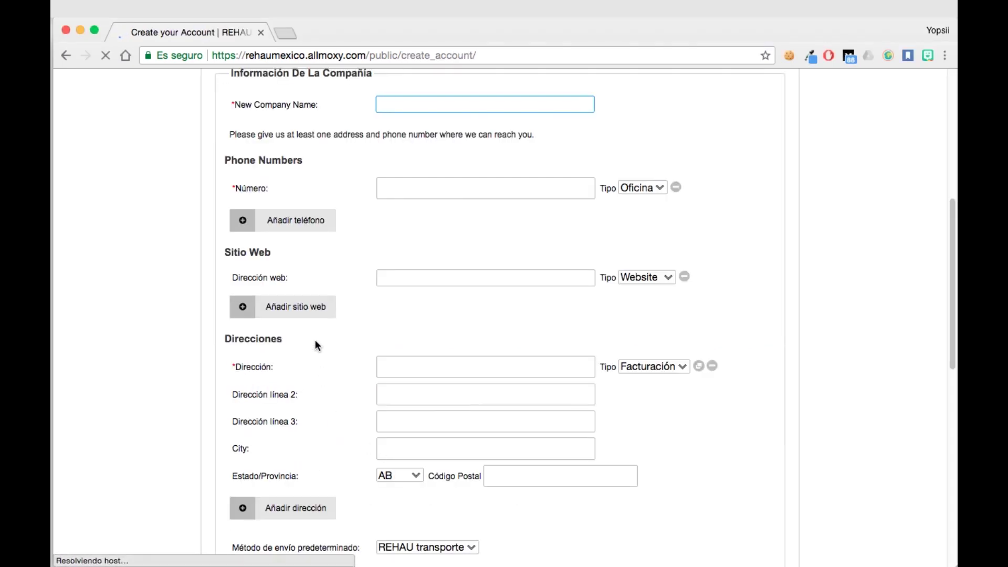
{"action": "scroll", "coordinate": [799, 166], "scroll_direction": "up", "scroll_amount": 5}
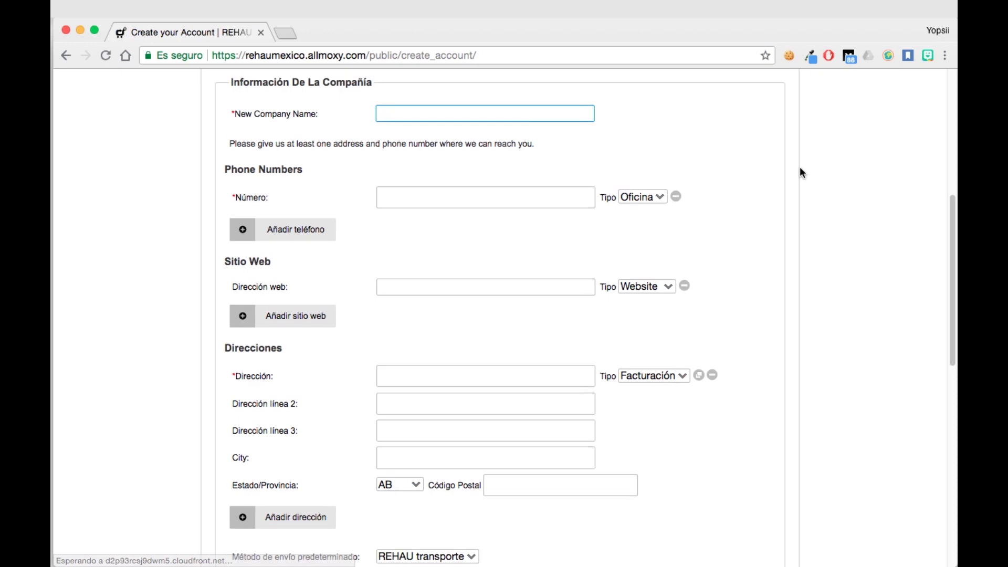
{"action": "scroll", "coordinate": [797, 177], "scroll_direction": "up", "scroll_amount": 1}
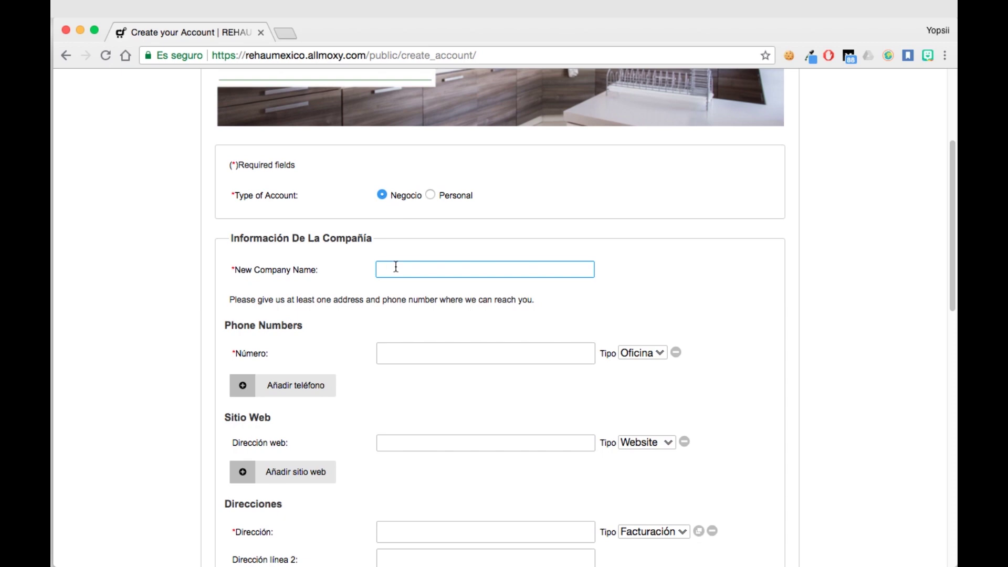
Step: Enter company name Cocinas Alto Brillo and the office phone number in Número
{"action": "type", "text": "Cocinas Alto Brillo"}
{"action": "left_click", "coordinate": [410, 356]}
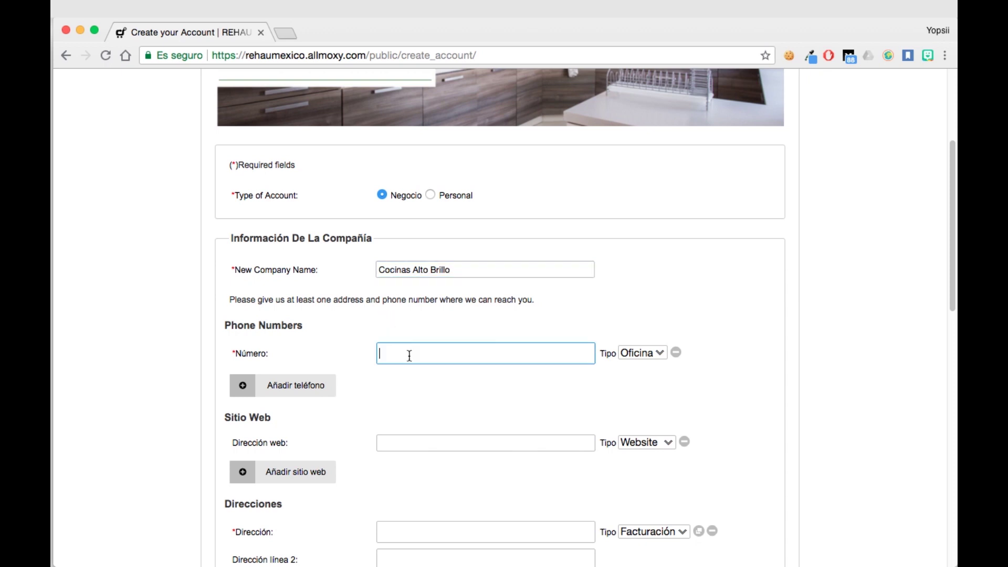
{"action": "type", "text": "4614444444"}
{"action": "scroll", "coordinate": [480, 460], "scroll_direction": "up", "scroll_amount": 1}
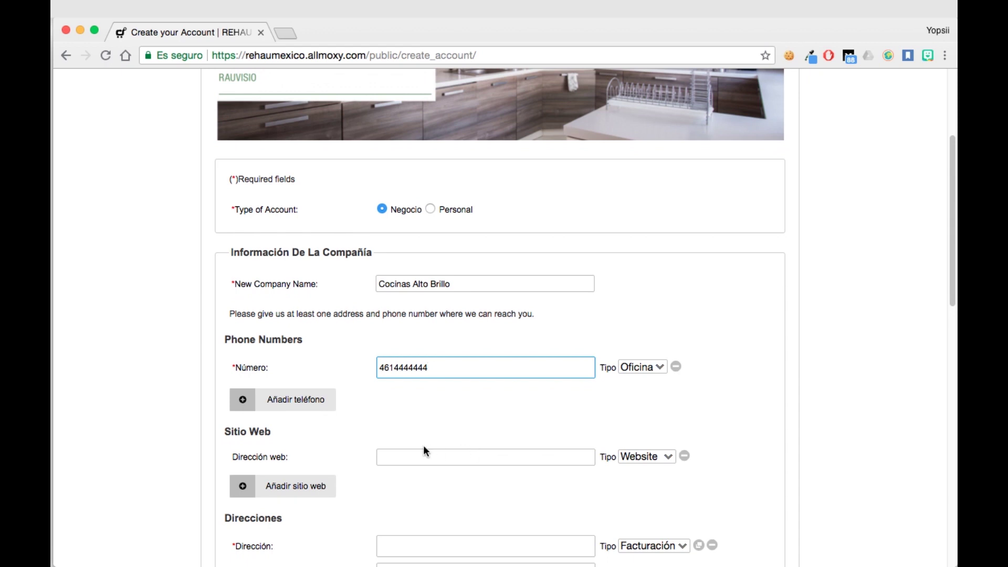
{"action": "scroll", "coordinate": [392, 462], "scroll_direction": "down", "scroll_amount": 5}
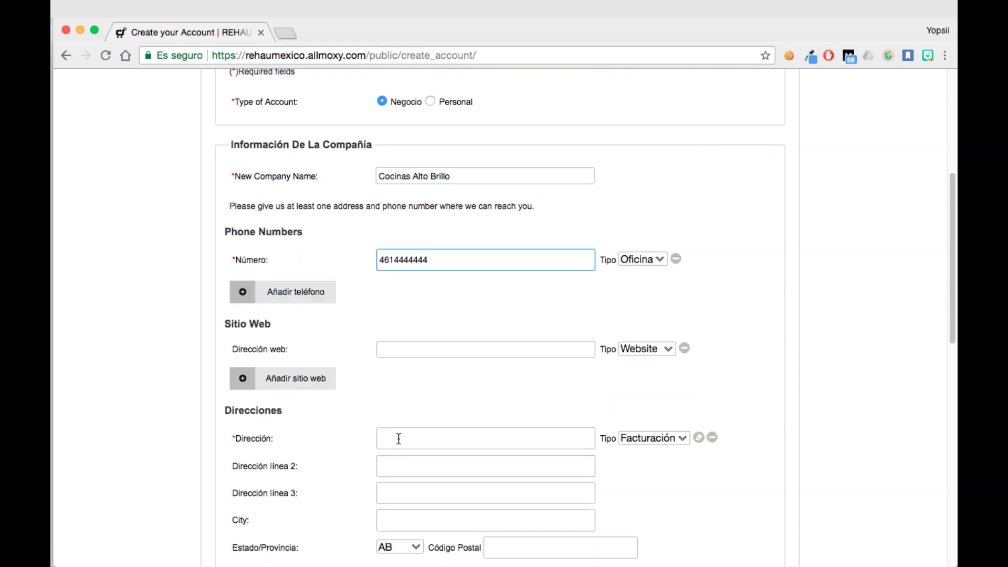
Step: Enter the billing street address, second address line and city
{"action": "left_click", "coordinate": [400, 438]}
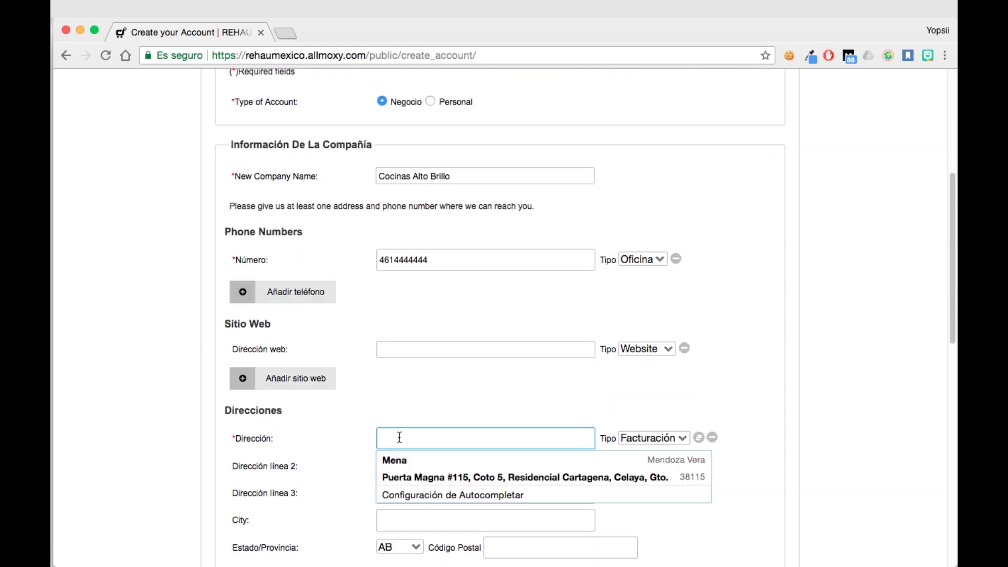
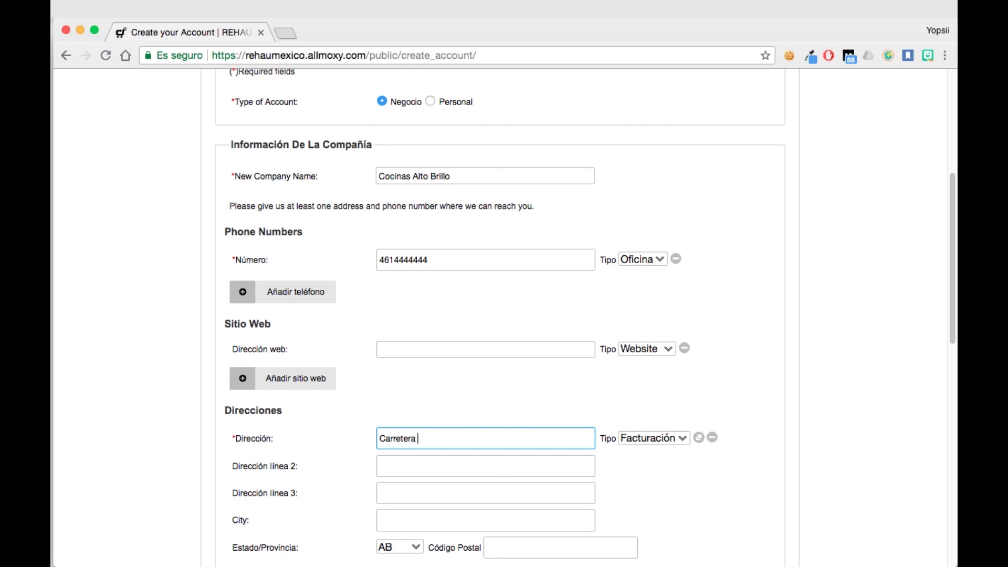
{"action": "left_click", "coordinate": [436, 472]}
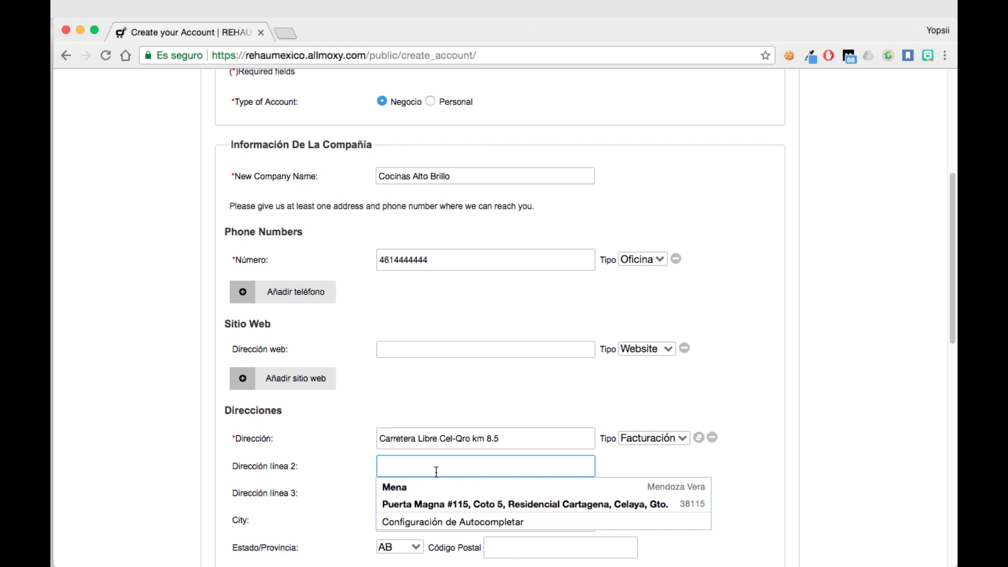
{"action": "type", "text": "Ra"}
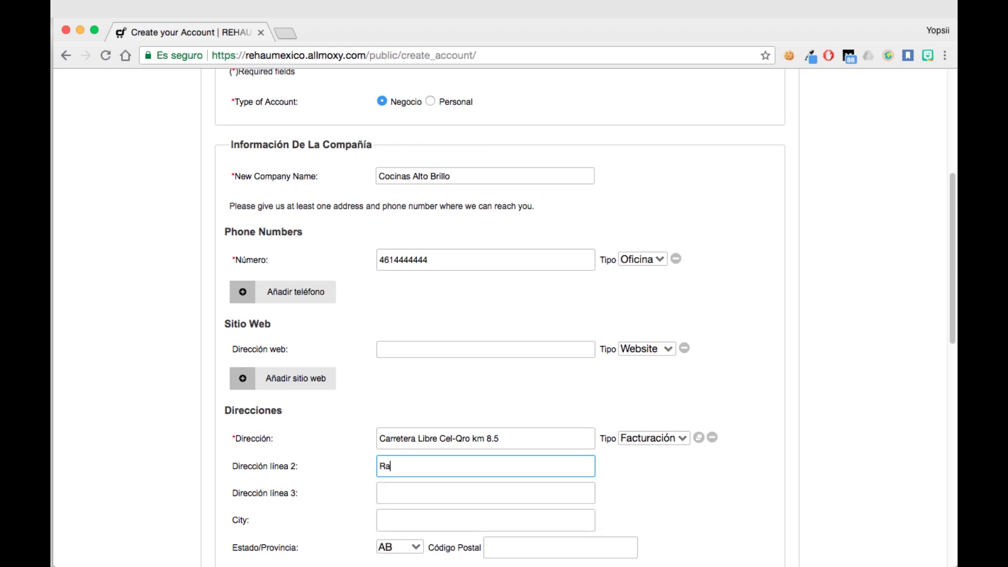
{"action": "type", "text": "ncho Nuevo"}
{"action": "left_click", "coordinate": [422, 518]}
{"action": "type", "text": "A"}
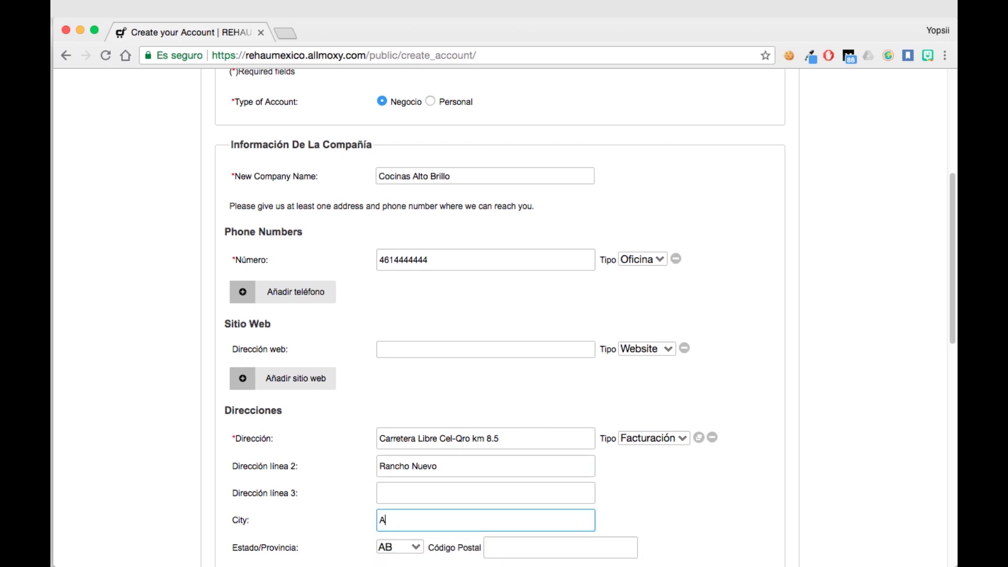
{"action": "type", "text": "paseo El Grande"}
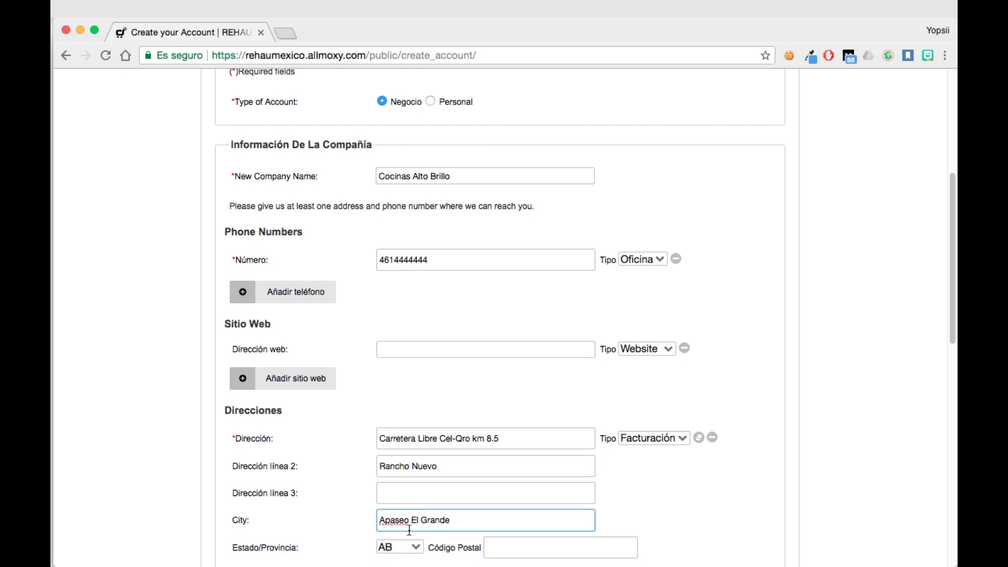
Step: Set Estado/Provincia to GTO and enter the postal code
{"action": "left_click", "coordinate": [400, 547]}
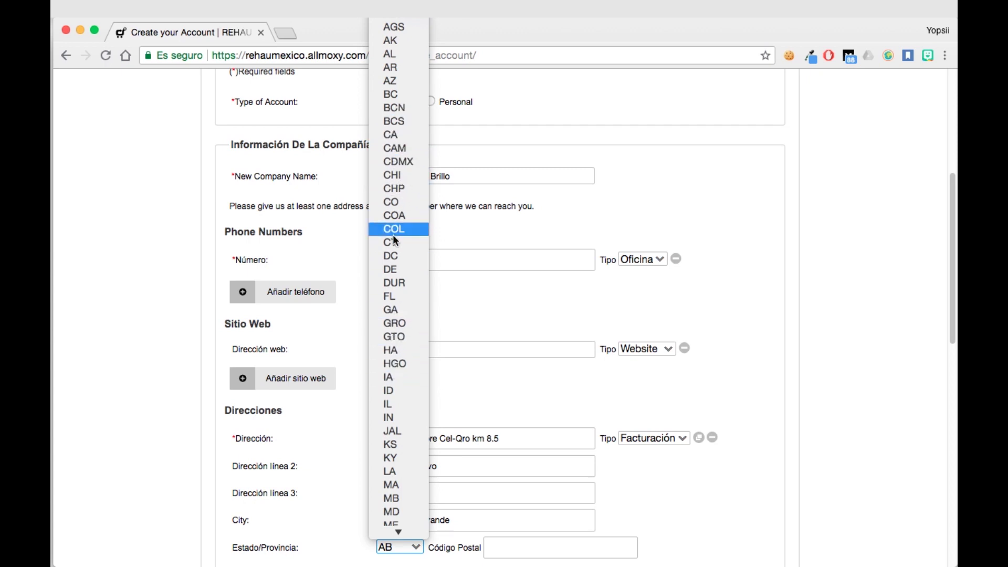
{"action": "left_click", "coordinate": [400, 338]}
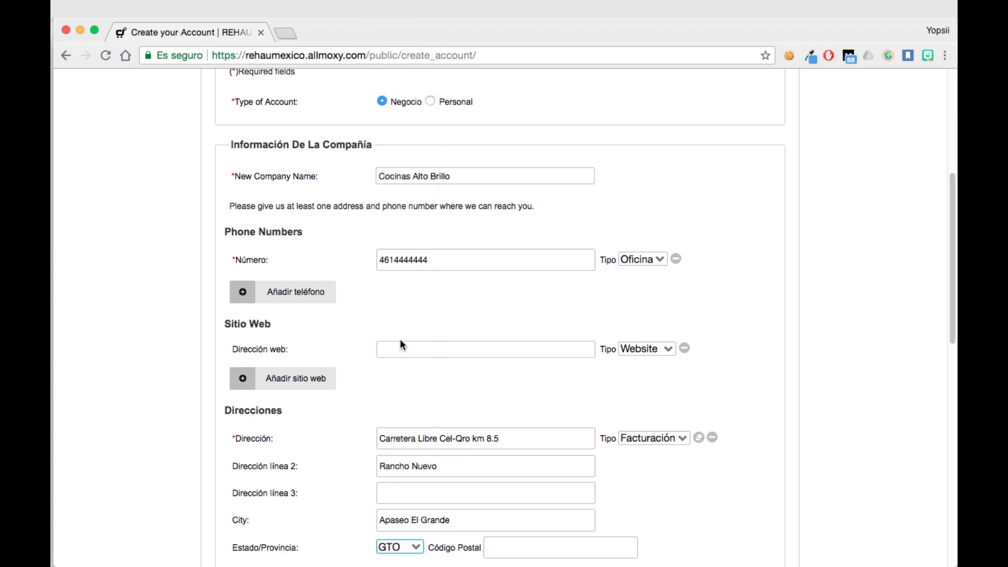
{"action": "left_click_drag", "start_coordinate": [952, 305], "coordinate": [935, 354]}
{"action": "left_click", "coordinate": [564, 429]}
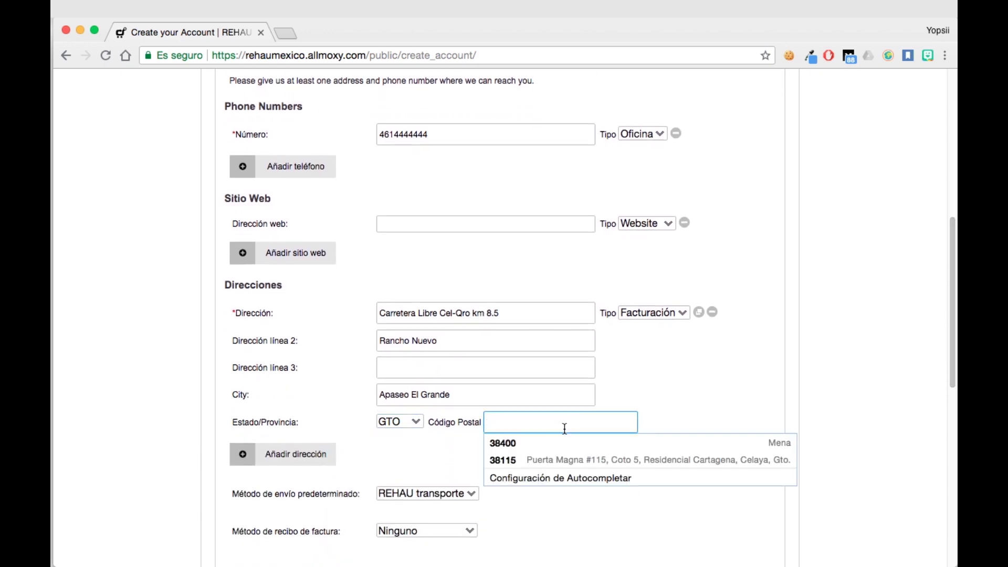
{"action": "type", "text": "38197"}
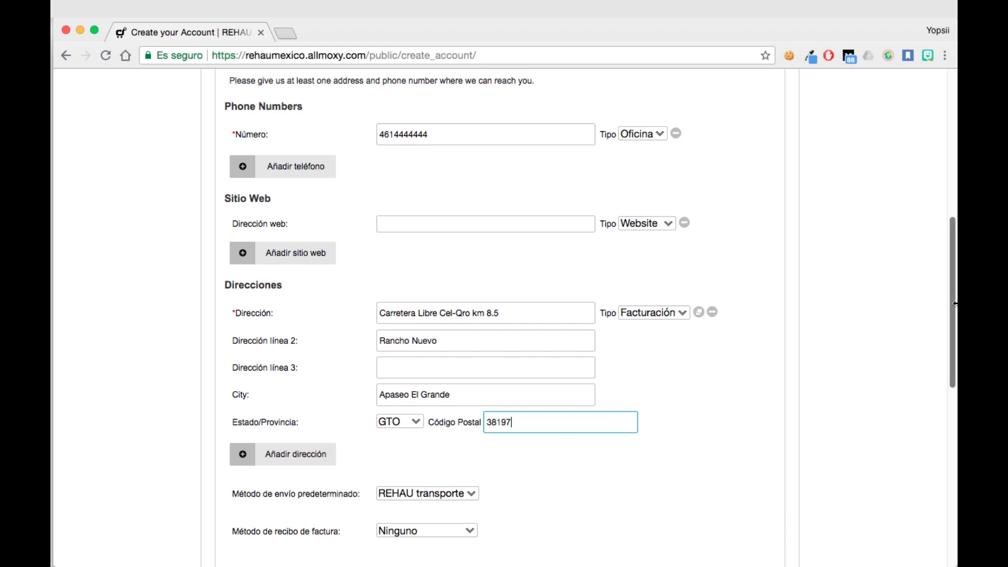
{"action": "left_click_drag", "start_coordinate": [952, 316], "coordinate": [954, 341]}
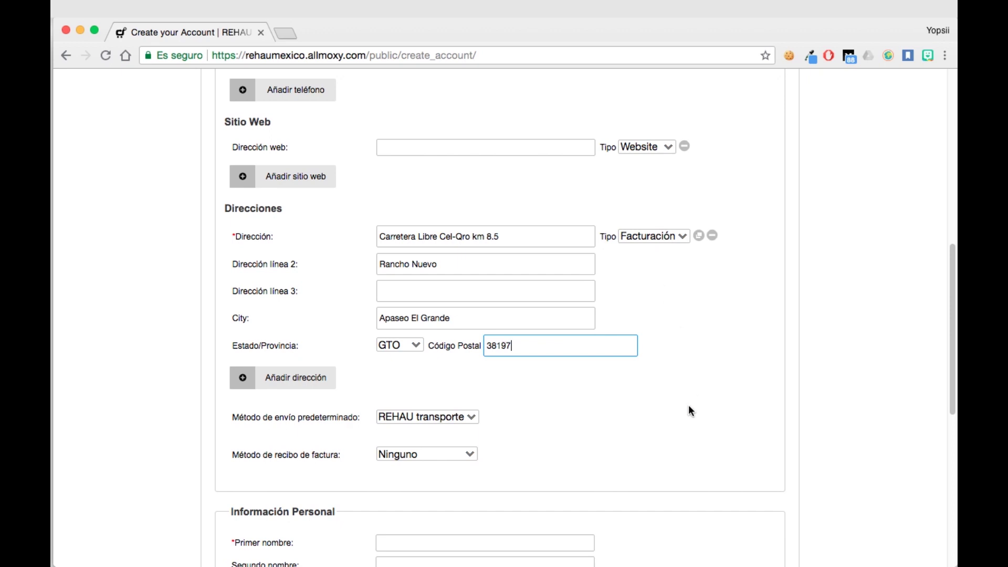
{"action": "left_click", "coordinate": [716, 311]}
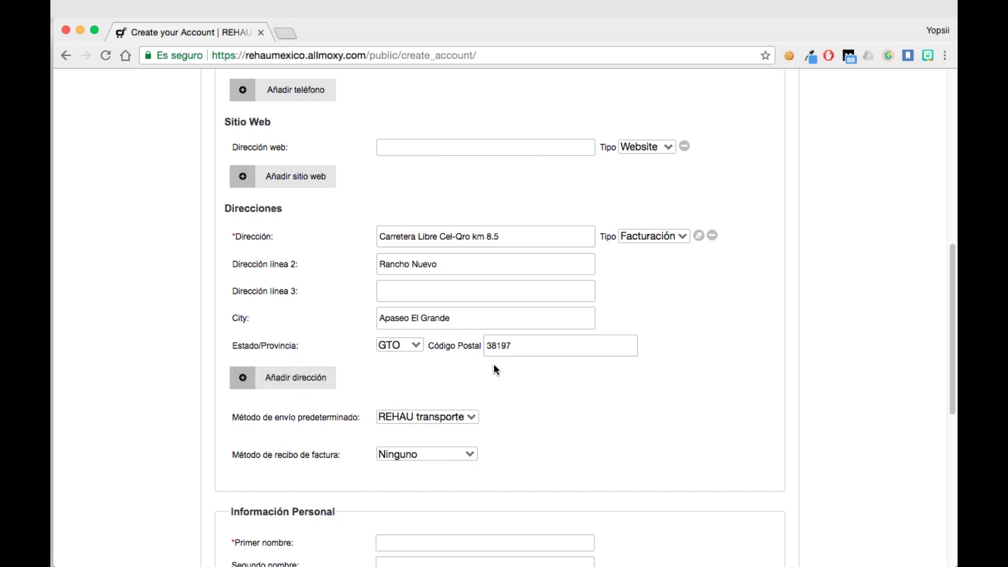
Step: Fill Primer nombre, Apellido and Correo electrónico with the contact's details, and Título profesional with Gerente
{"action": "scroll", "coordinate": [941, 299], "scroll_direction": "up", "scroll_amount": 2}
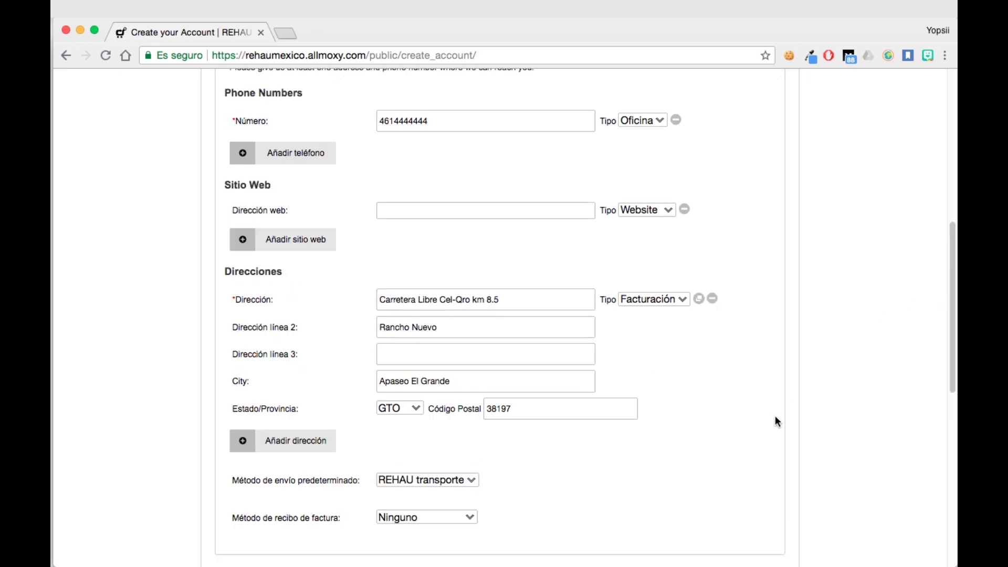
{"action": "scroll", "coordinate": [776, 421], "scroll_direction": "down", "scroll_amount": 5}
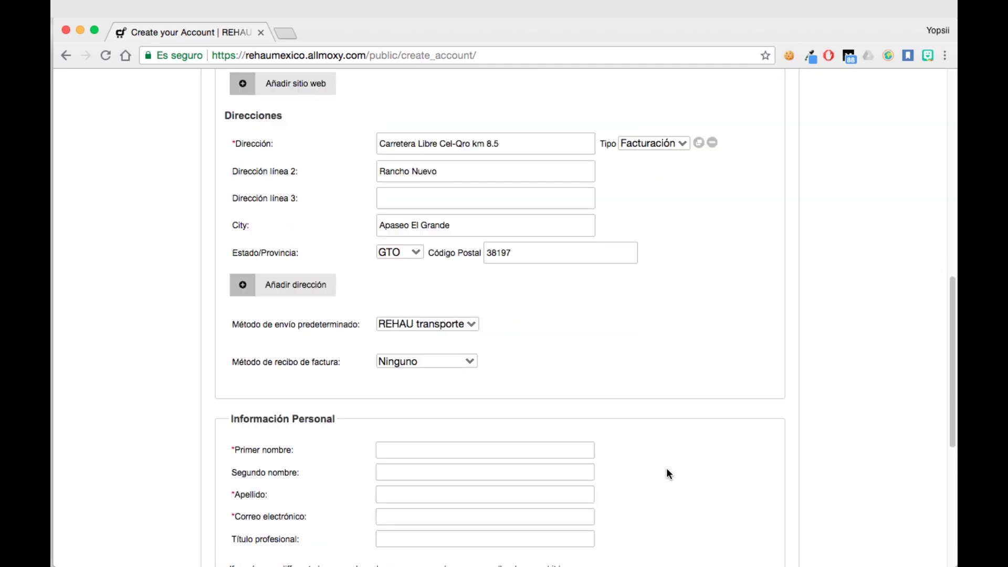
{"action": "scroll", "coordinate": [666, 467], "scroll_direction": "down", "scroll_amount": 3}
{"action": "left_click", "coordinate": [418, 371]}
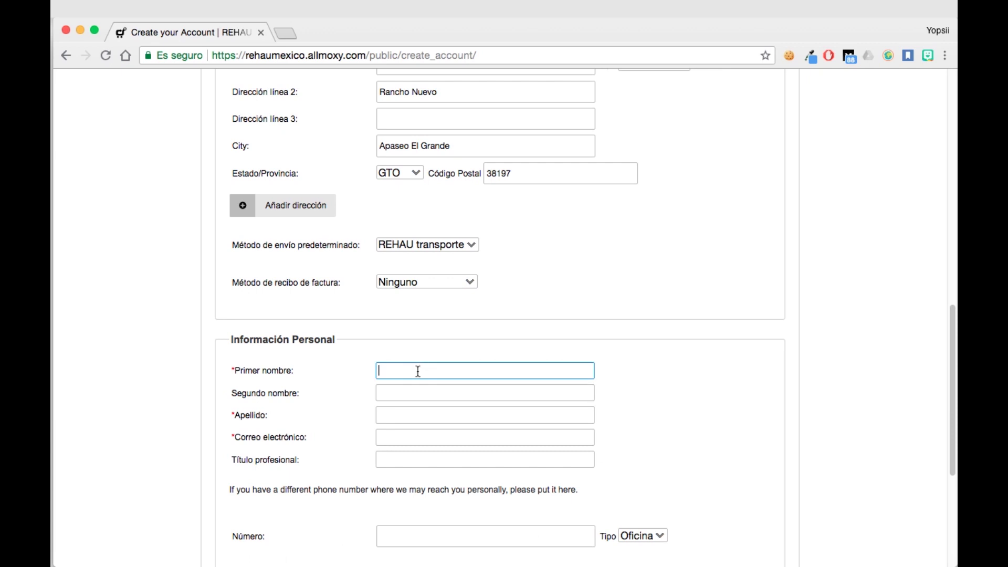
{"action": "left_click", "coordinate": [403, 413]}
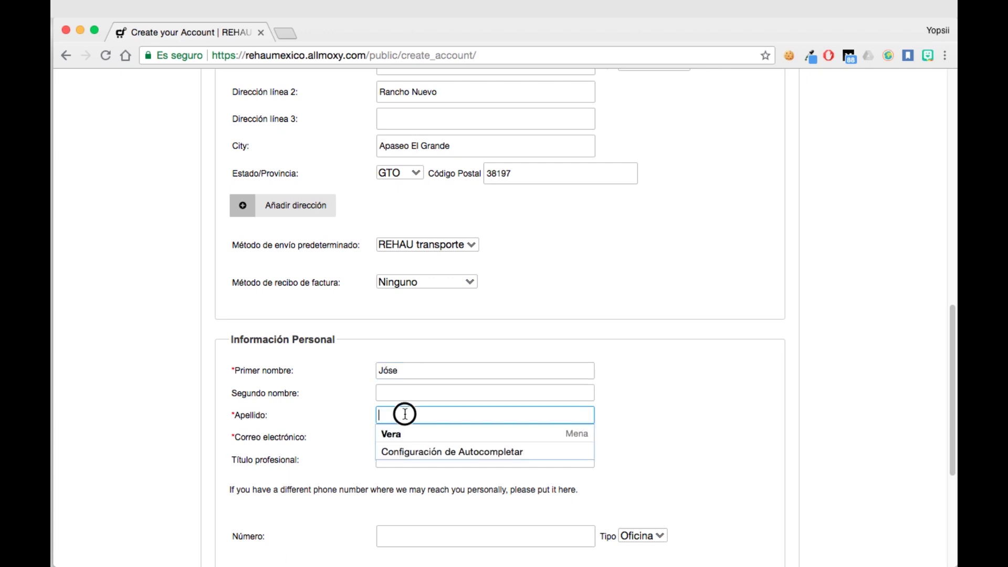
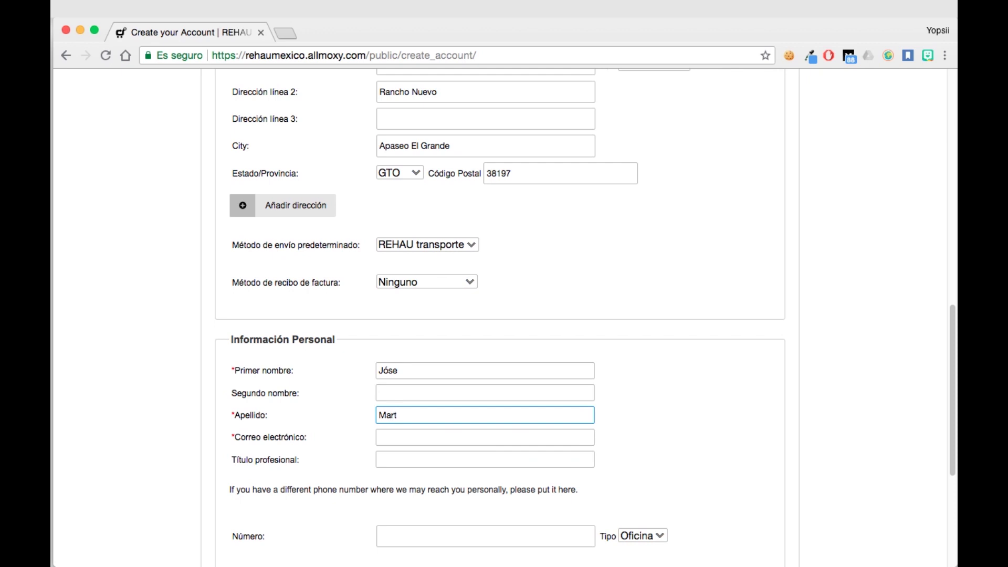
{"action": "left_click", "coordinate": [394, 438]}
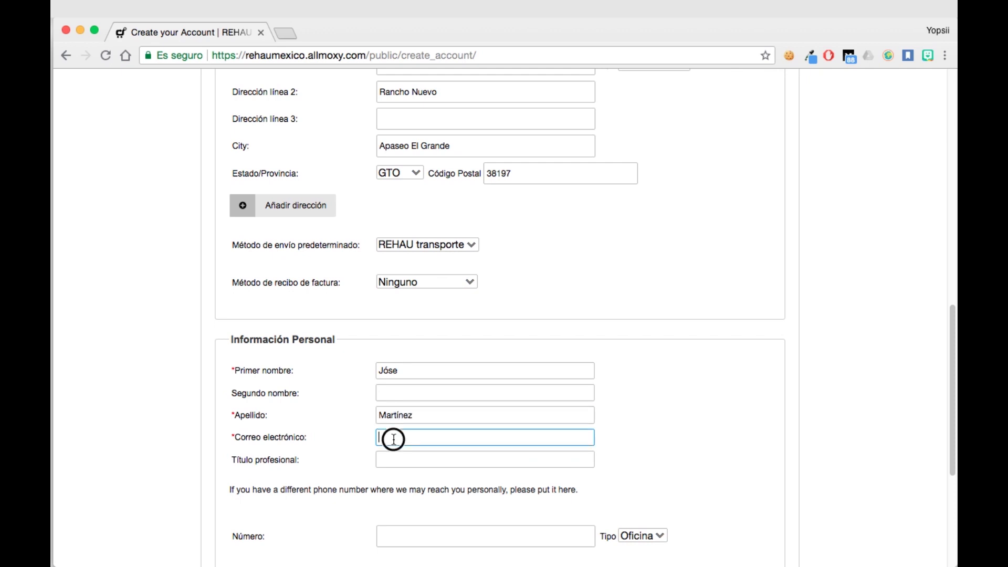
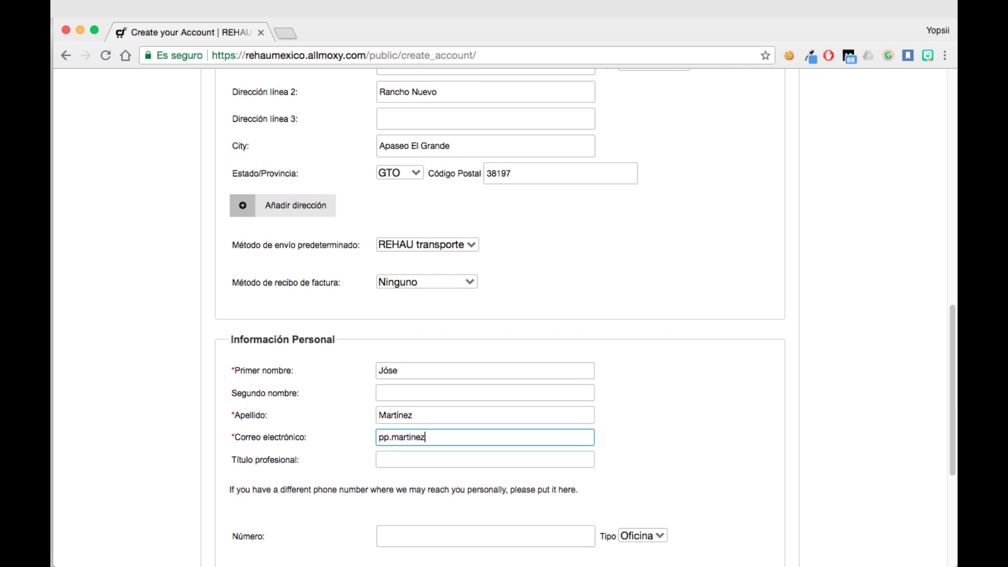
{"action": "left_click", "coordinate": [417, 452]}
{"action": "type", "text": "Gerente"}
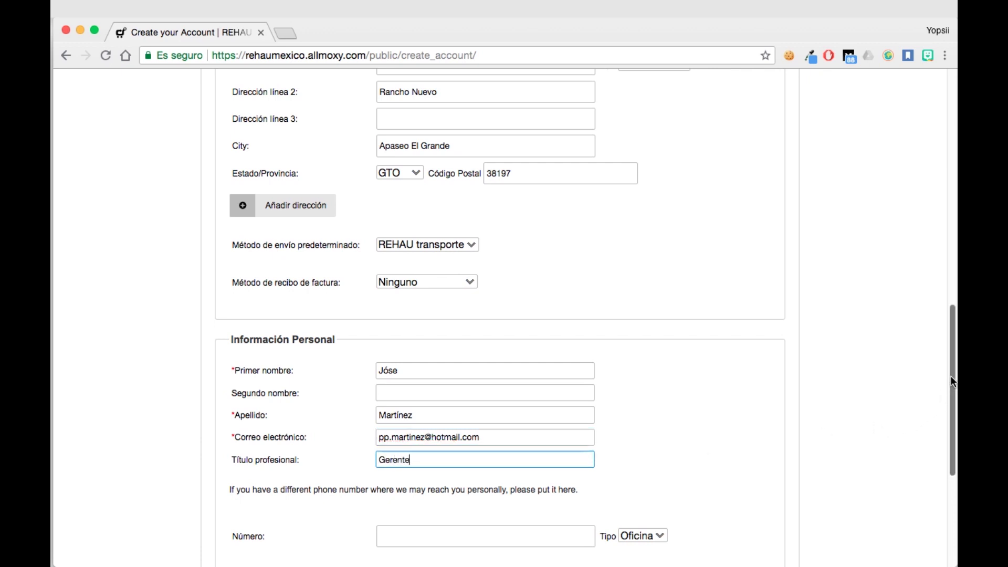
{"action": "left_click_drag", "start_coordinate": [951, 376], "coordinate": [954, 462]}
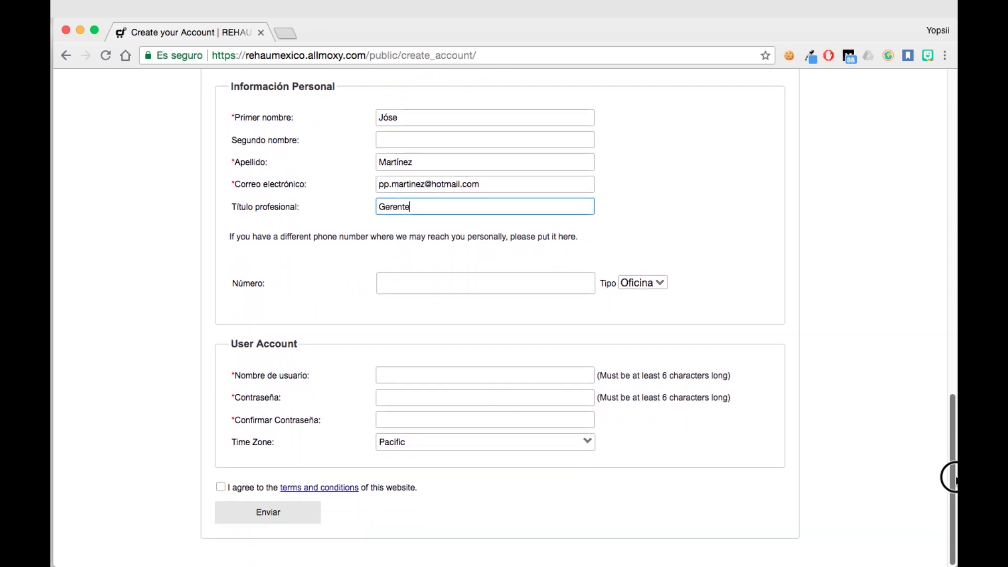
Step: Enter the account username, password and matching confirmation, and accept the terms and conditions
{"action": "left_click", "coordinate": [506, 373]}
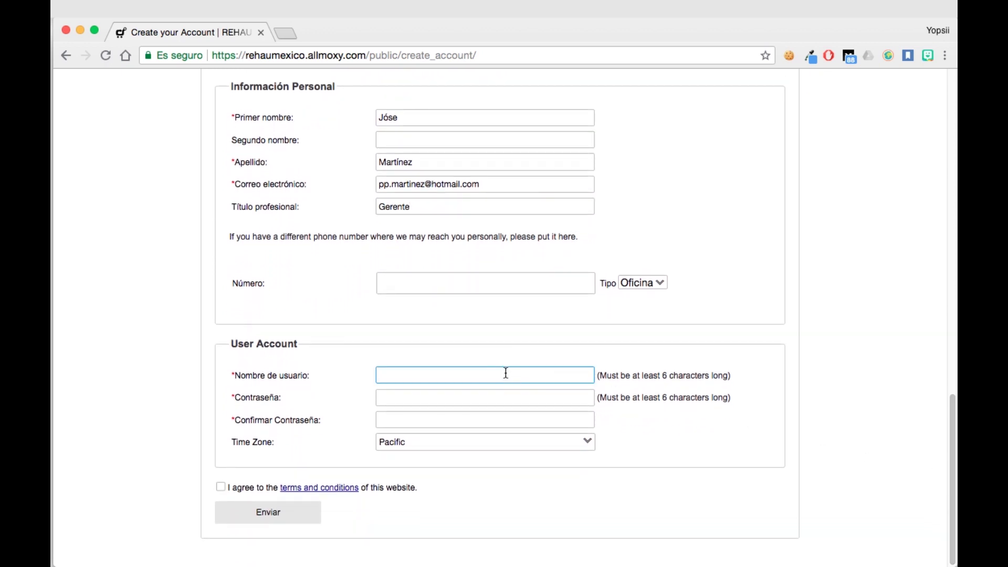
{"action": "left_click", "coordinate": [499, 395]}
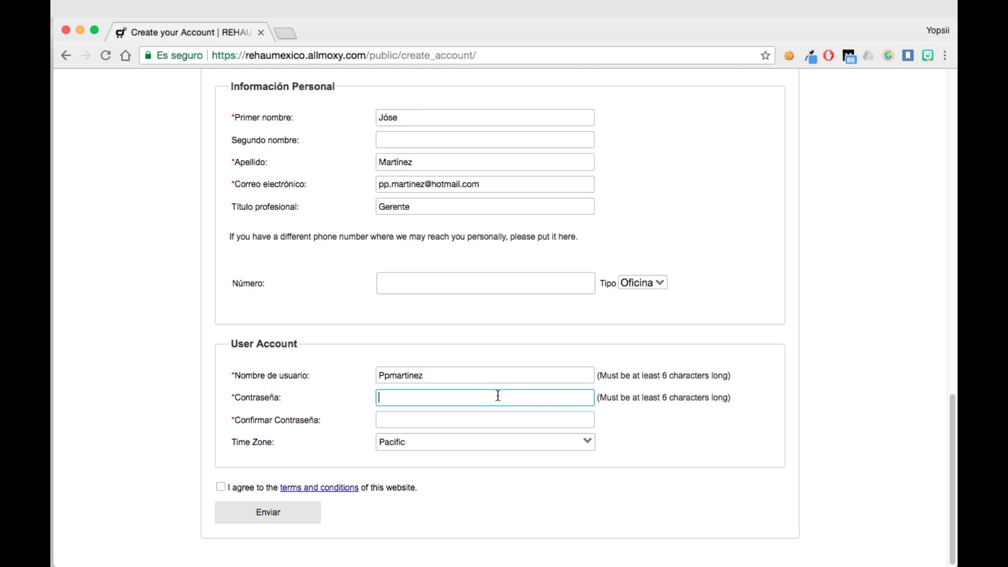
{"action": "type", "text": "12345678910"}
{"action": "left_click", "coordinate": [449, 417]}
{"action": "type", "text": "12345678"}
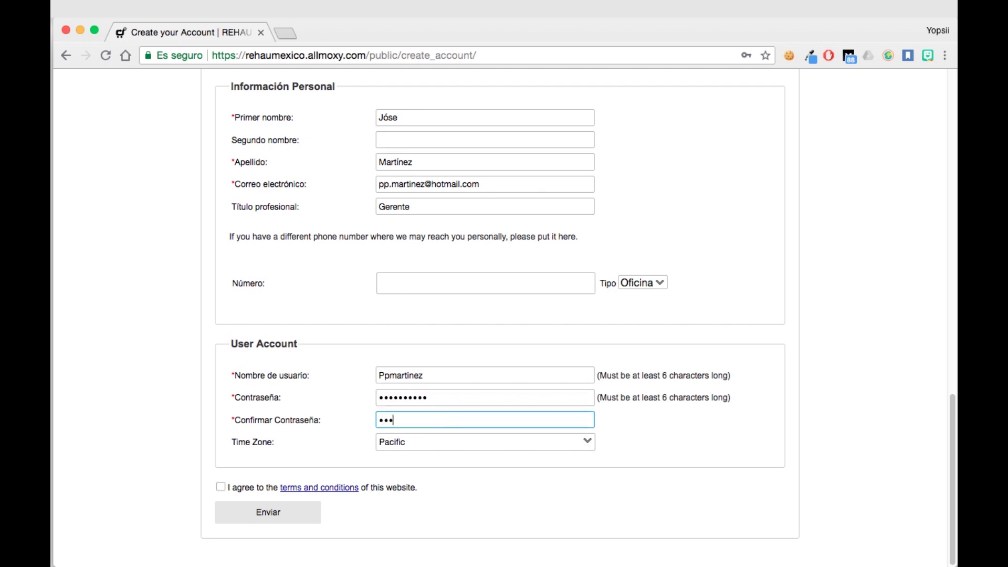
{"action": "type", "text": "910"}
{"action": "left_click", "coordinate": [221, 487]}
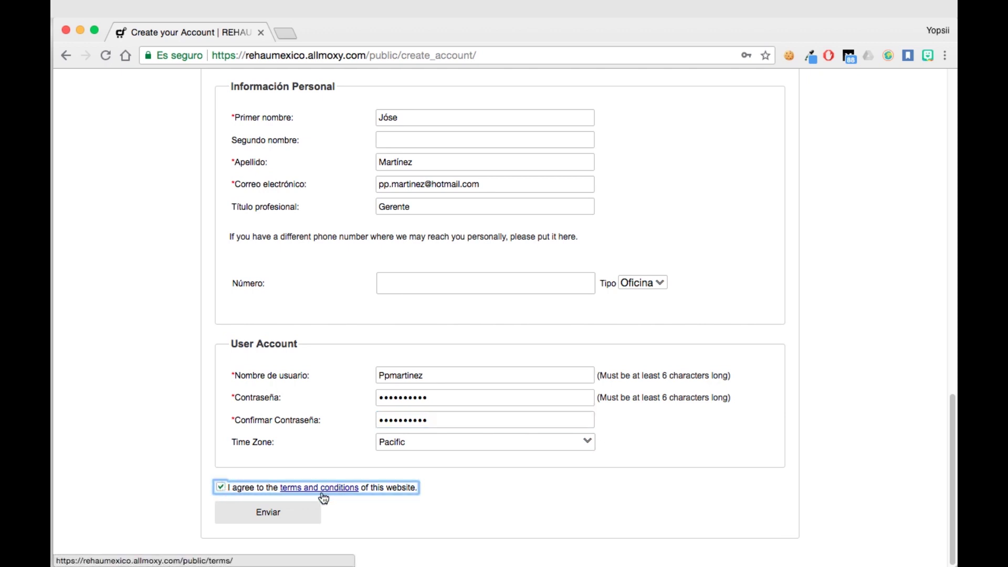